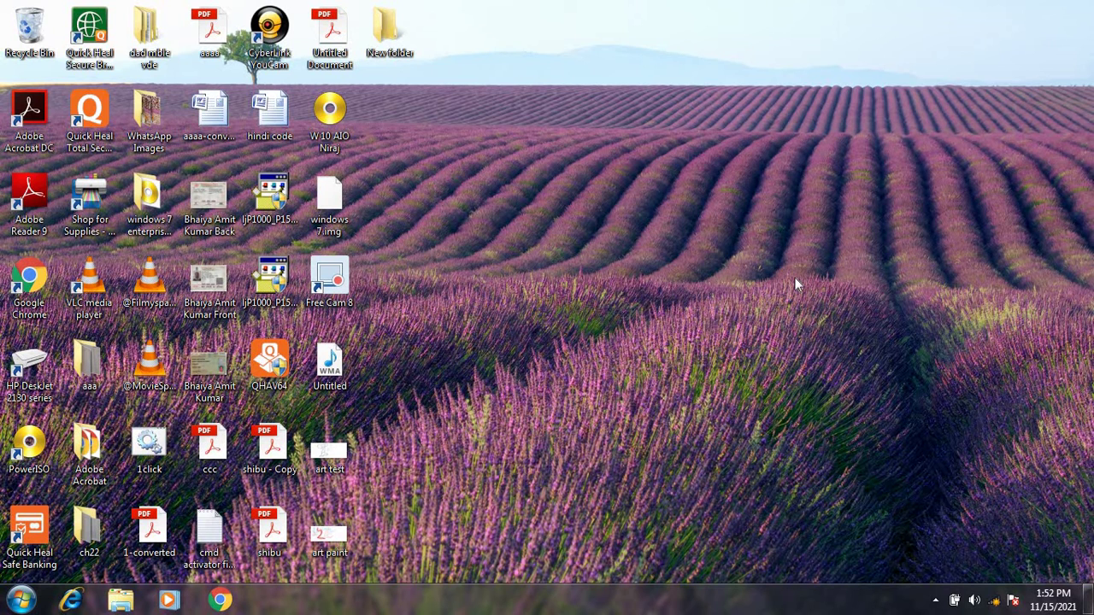
Create a new folder on the desktop and name it "test fol".
{"action": "right_click", "coordinate": [588, 180]}
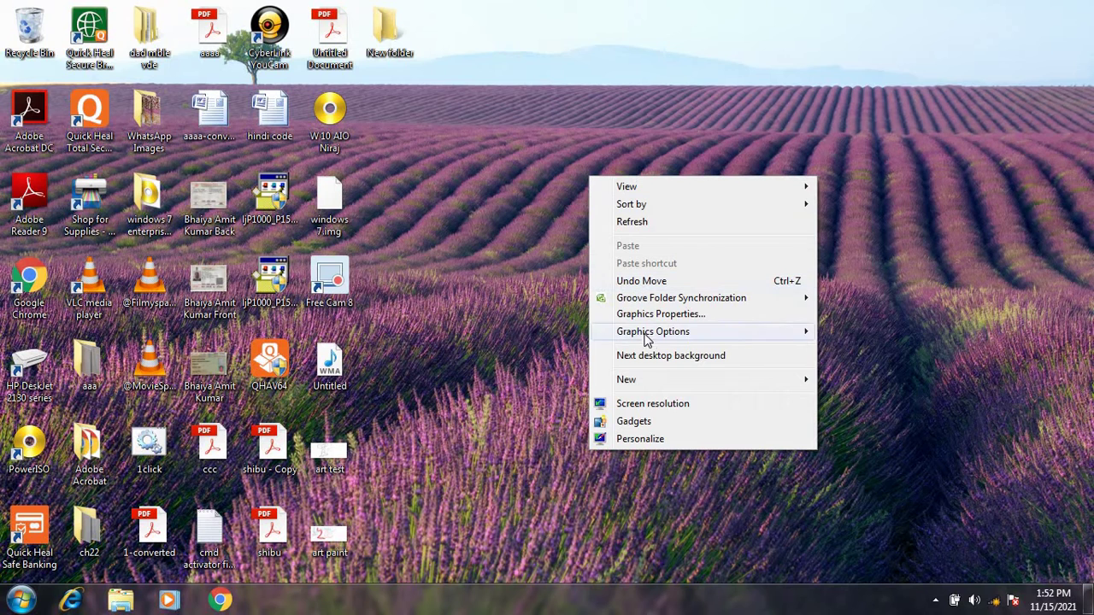
{"action": "mouse_move", "coordinate": [655, 388]}
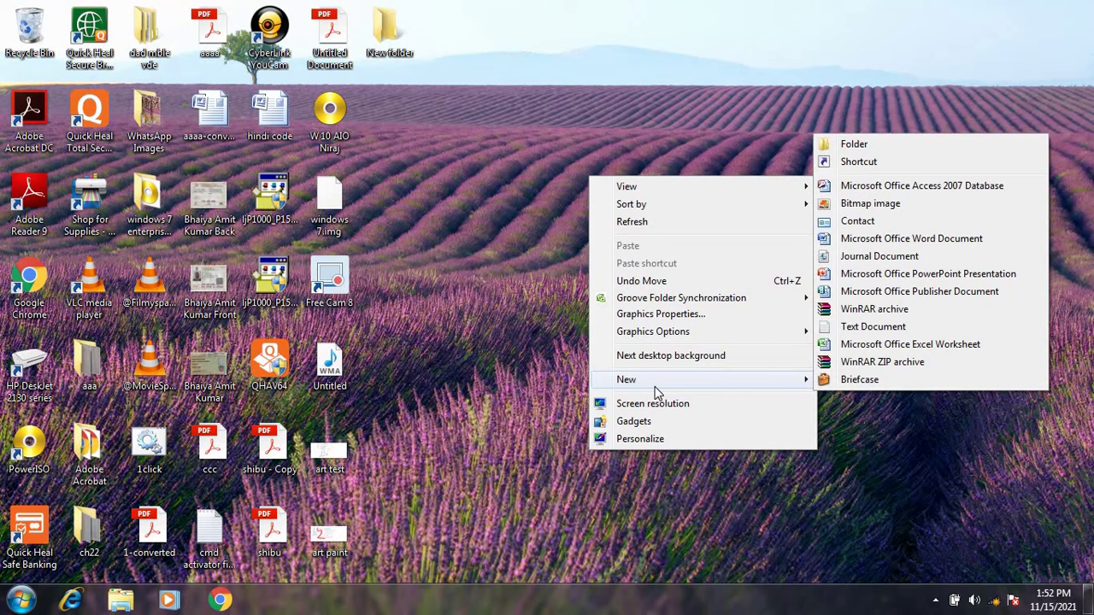
{"action": "left_click", "coordinate": [852, 144]}
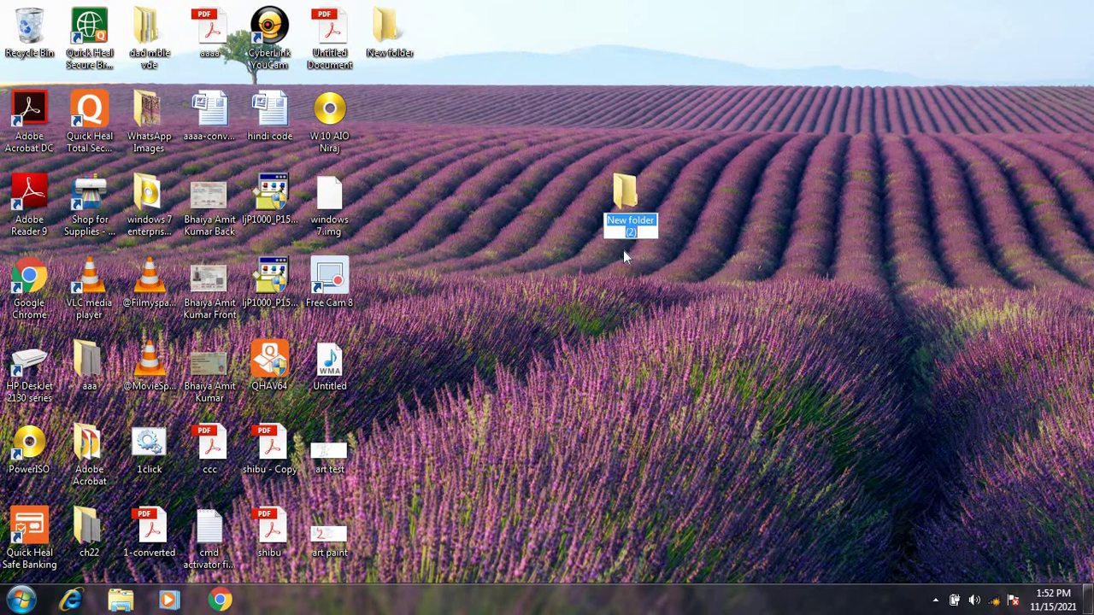
{"action": "type", "text": "test fol"}
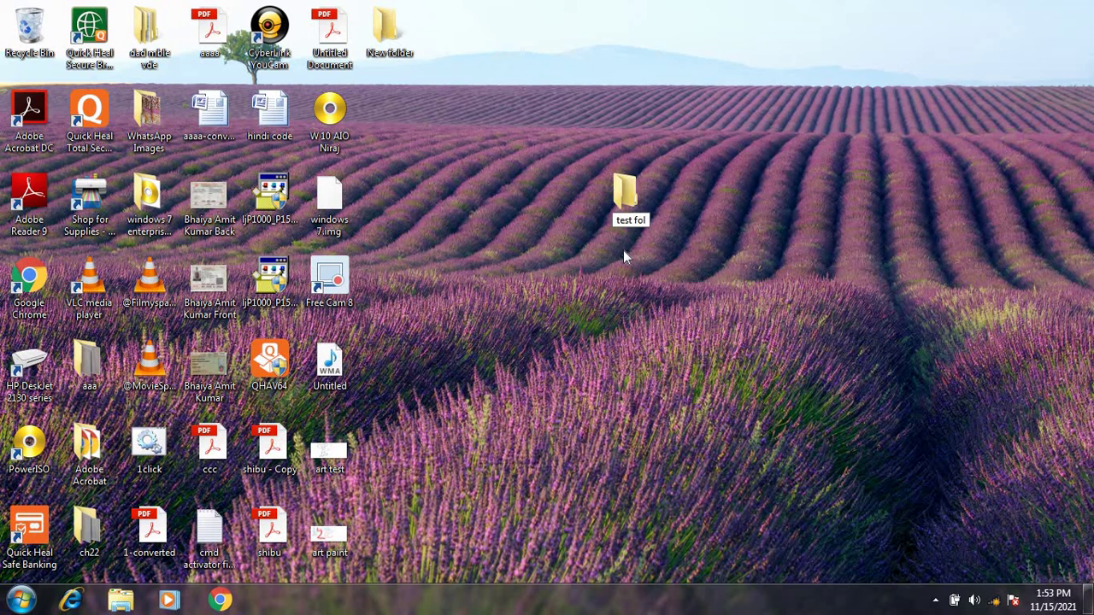
{"action": "key", "text": "Return"}
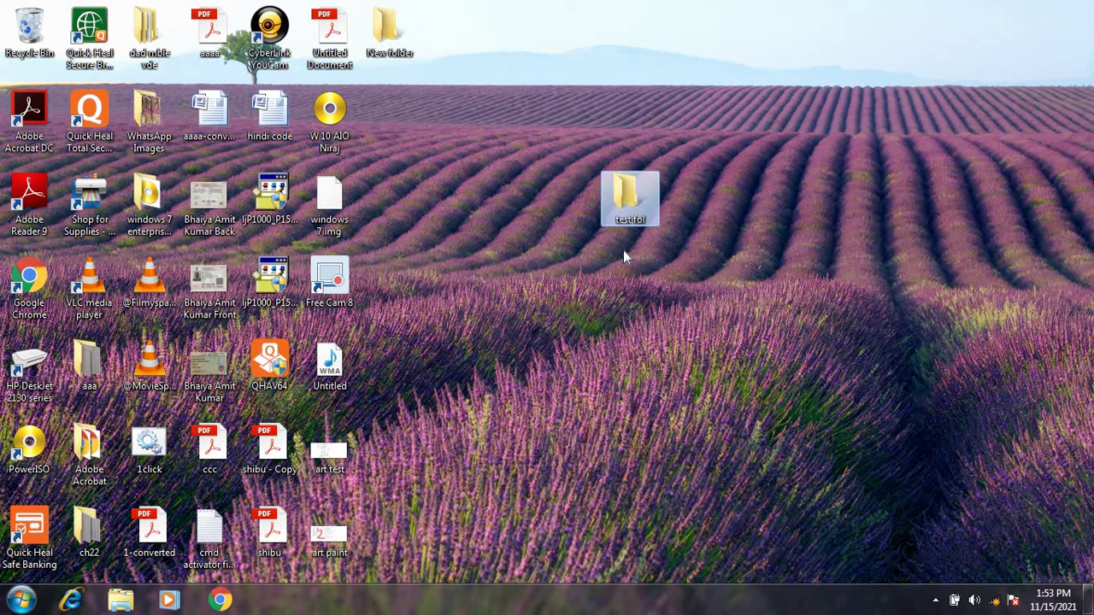
{"action": "left_click", "coordinate": [800, 271]}
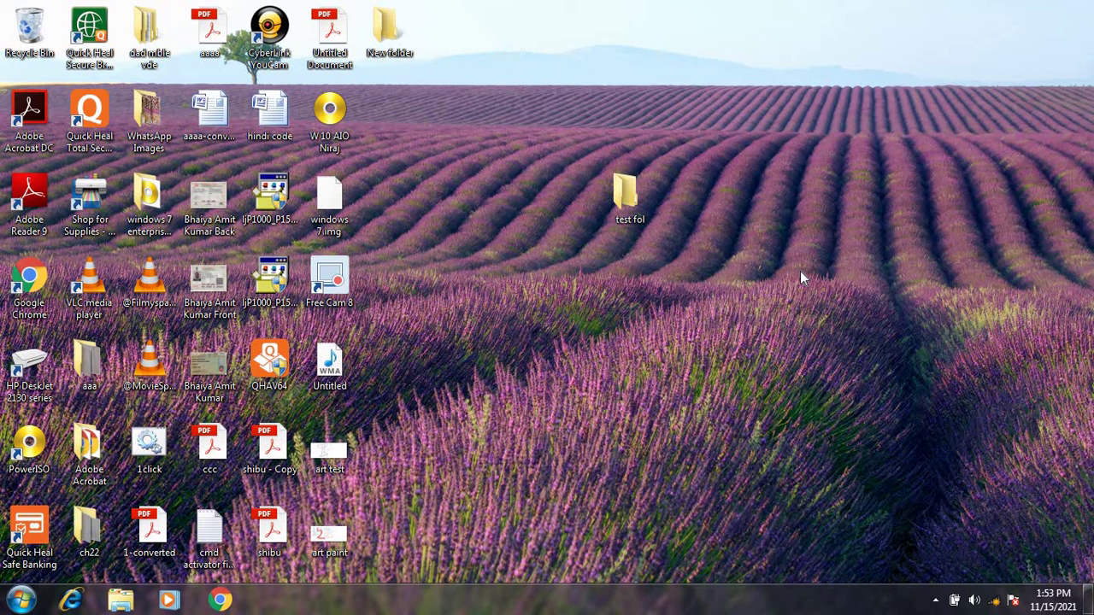
Create a second desktop folder named "movies" and place it in line beside the "test fol" folder.
{"action": "right_click", "coordinate": [755, 224]}
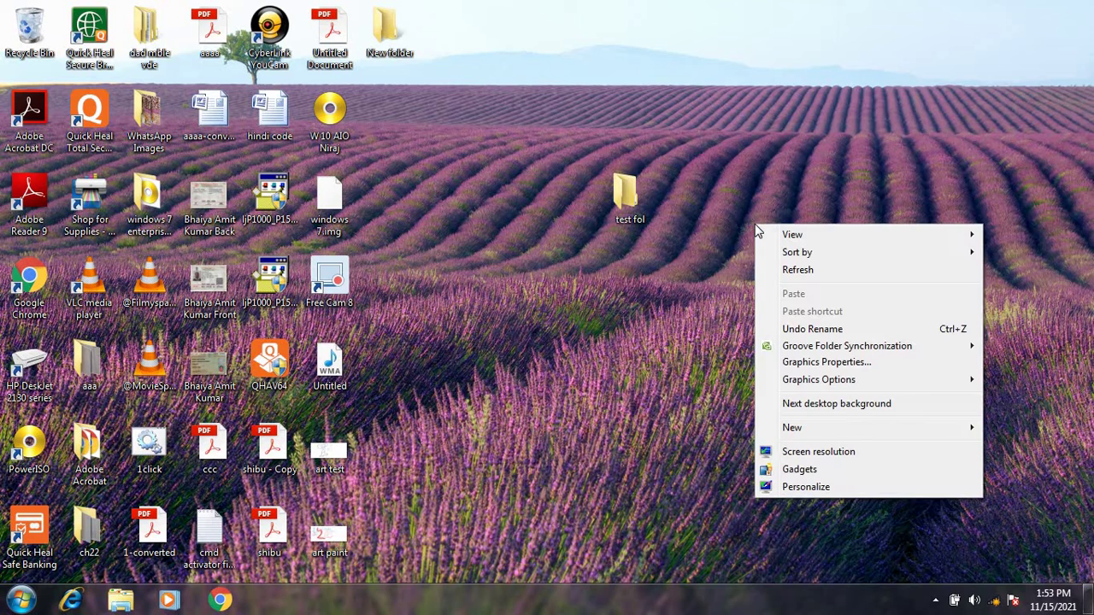
{"action": "mouse_move", "coordinate": [825, 434]}
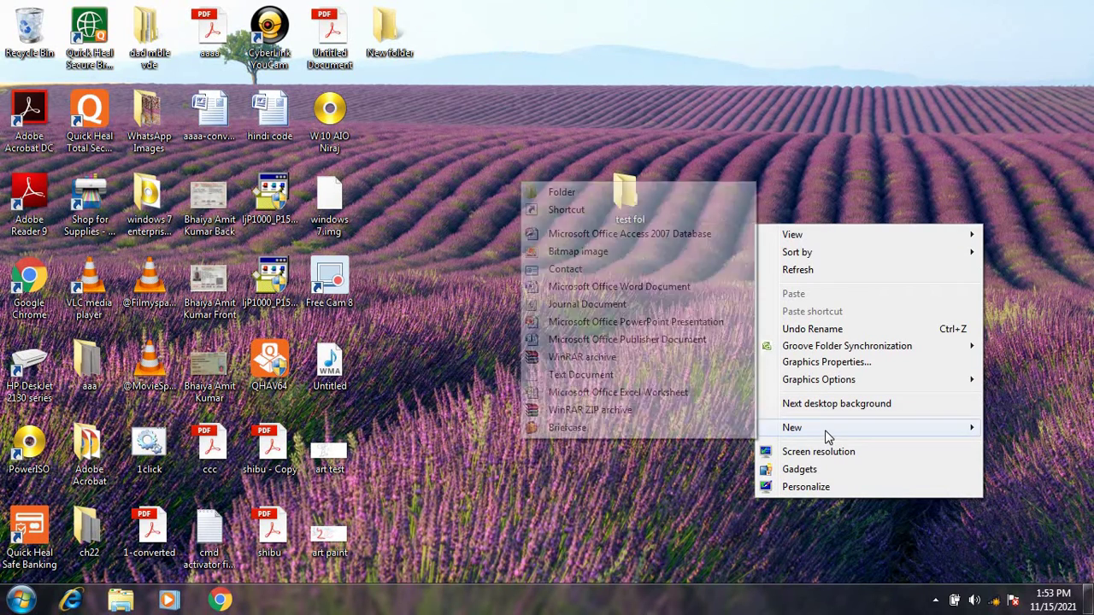
{"action": "left_click", "coordinate": [561, 193]}
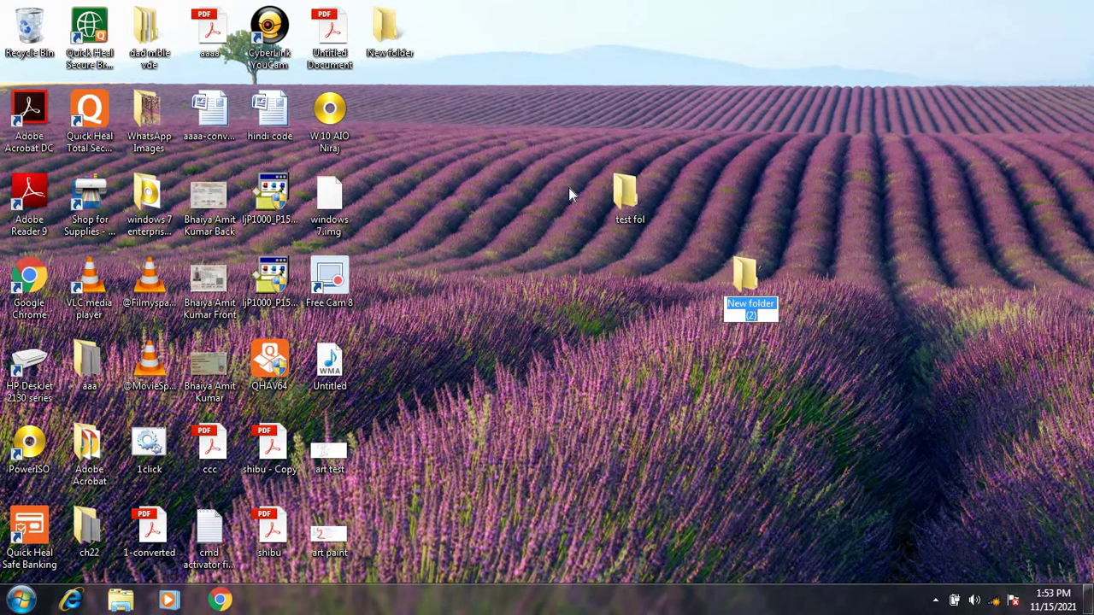
{"action": "type", "text": "mo"}
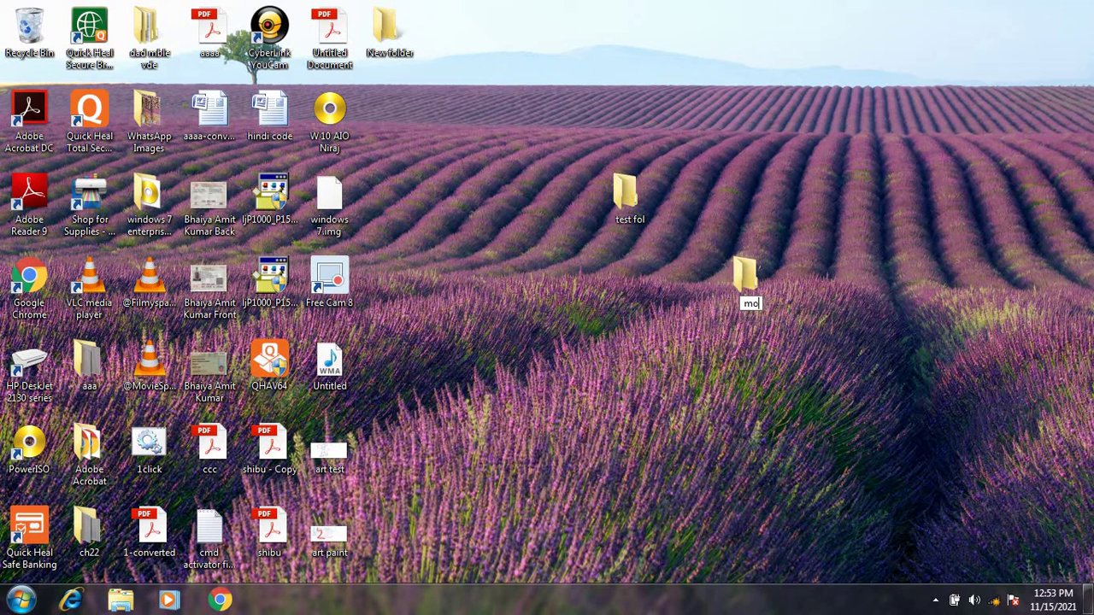
{"action": "type", "text": "vies"}
{"action": "key", "text": "Return"}
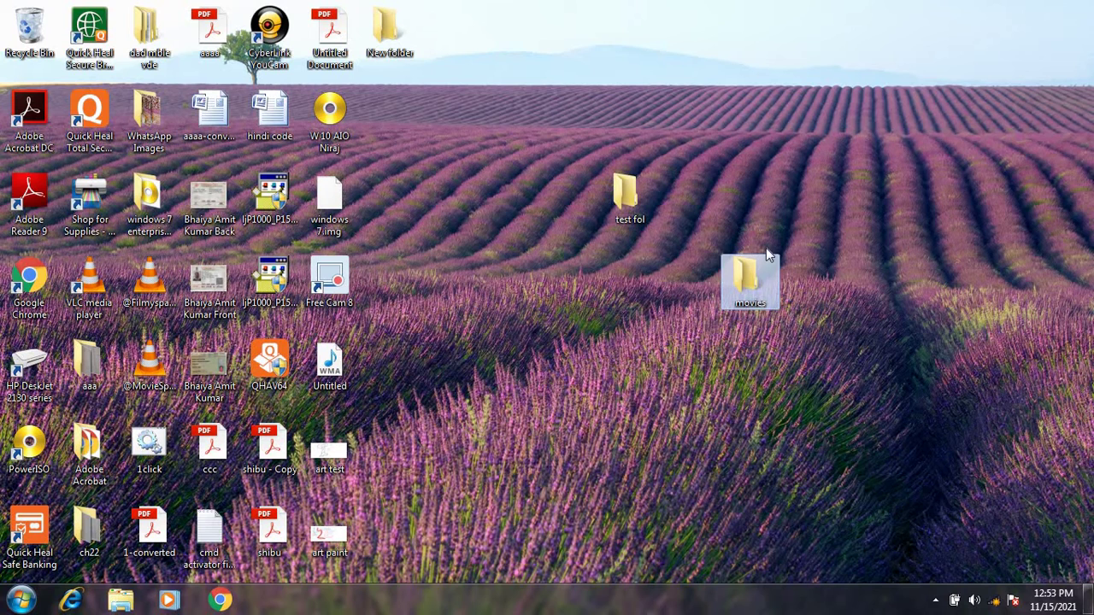
{"action": "left_click_drag", "start_coordinate": [757, 287], "coordinate": [750, 189]}
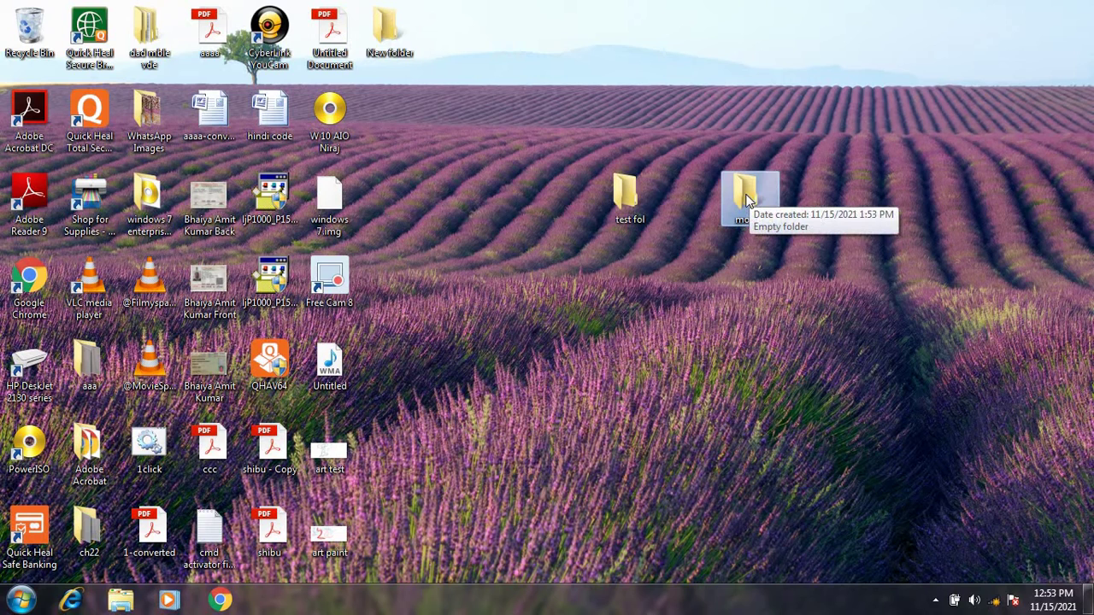
Rename the "movies" folder on the desktop to "songs".
{"action": "double_click", "coordinate": [746, 199]}
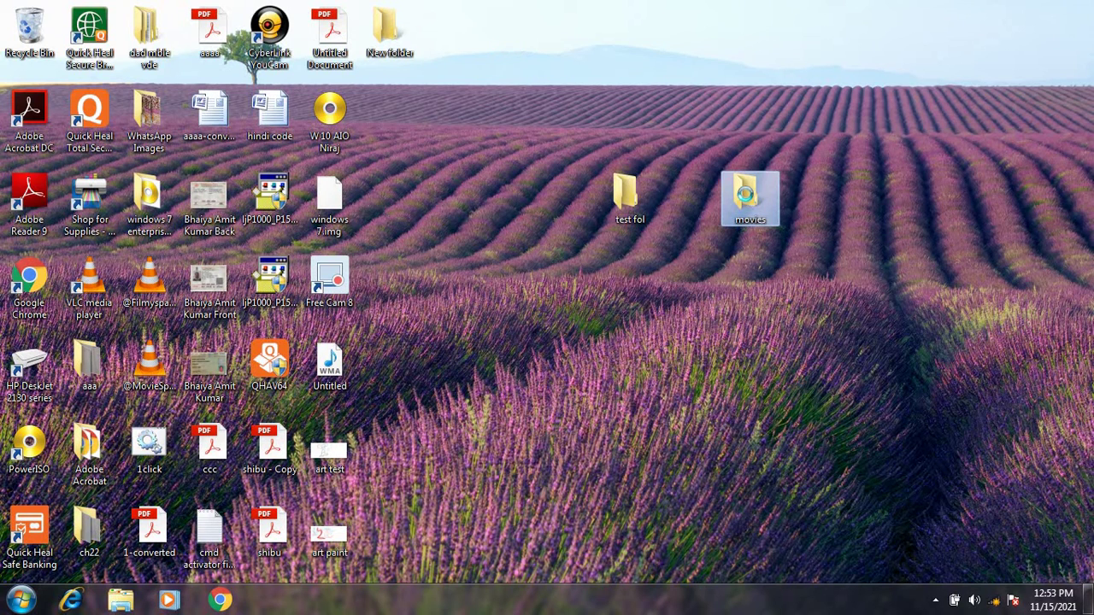
{"action": "right_click", "coordinate": [745, 199]}
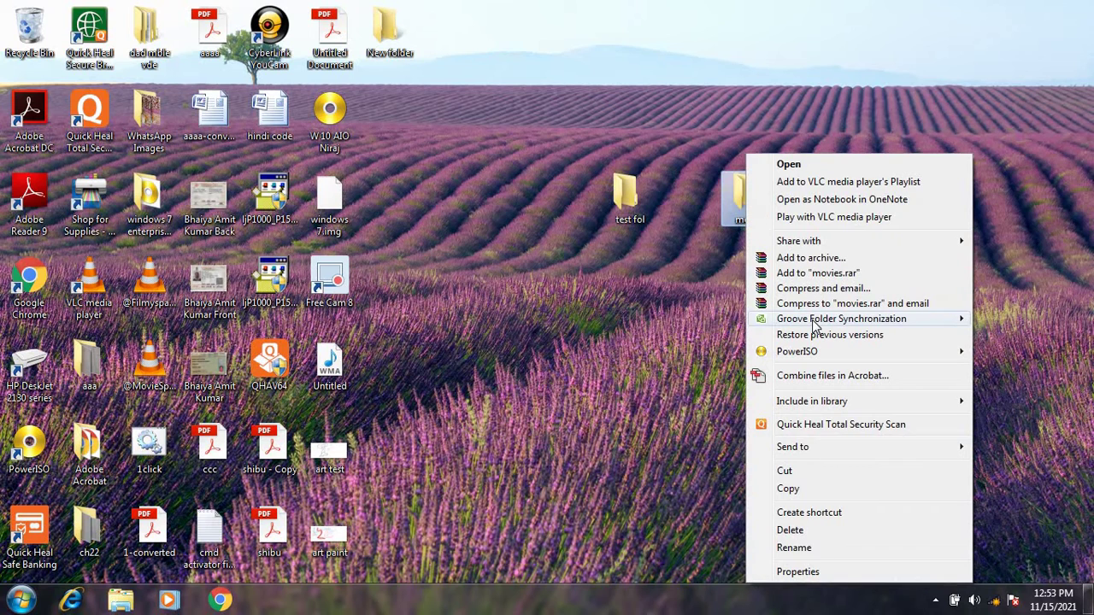
{"action": "left_click", "coordinate": [794, 548]}
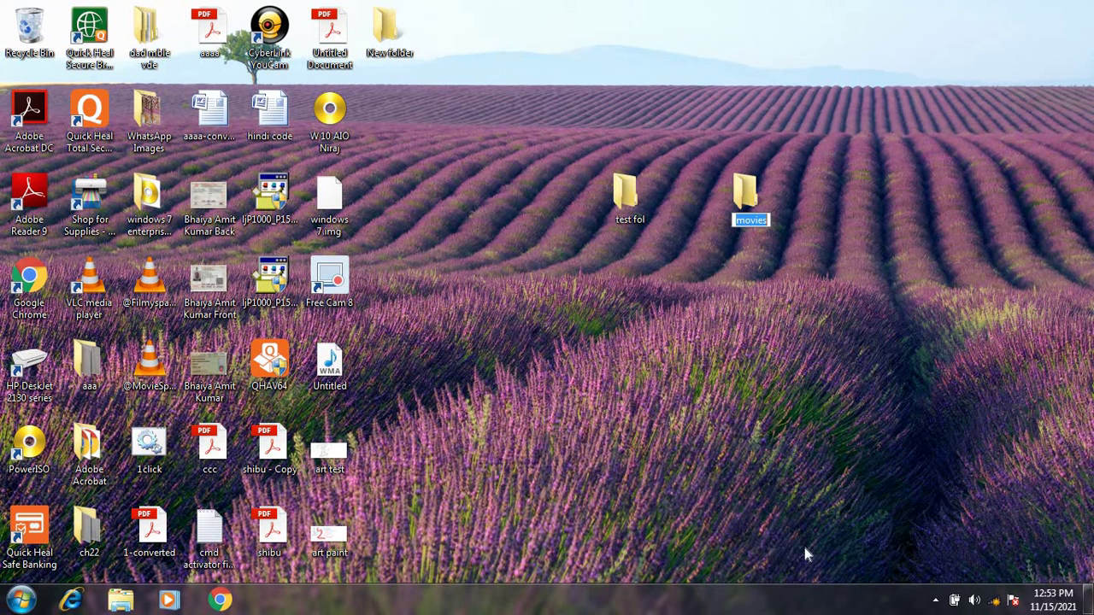
{"action": "type", "text": "songs"}
{"action": "key", "text": "Return"}
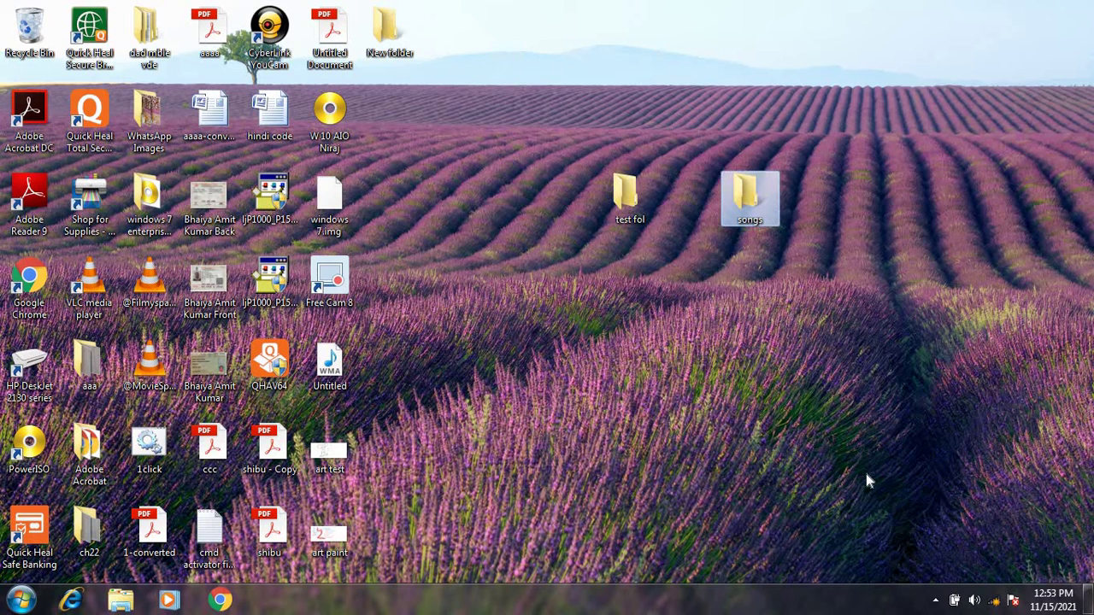
Create another new folder on the desktop and name it "games".
{"action": "left_click", "coordinate": [616, 347]}
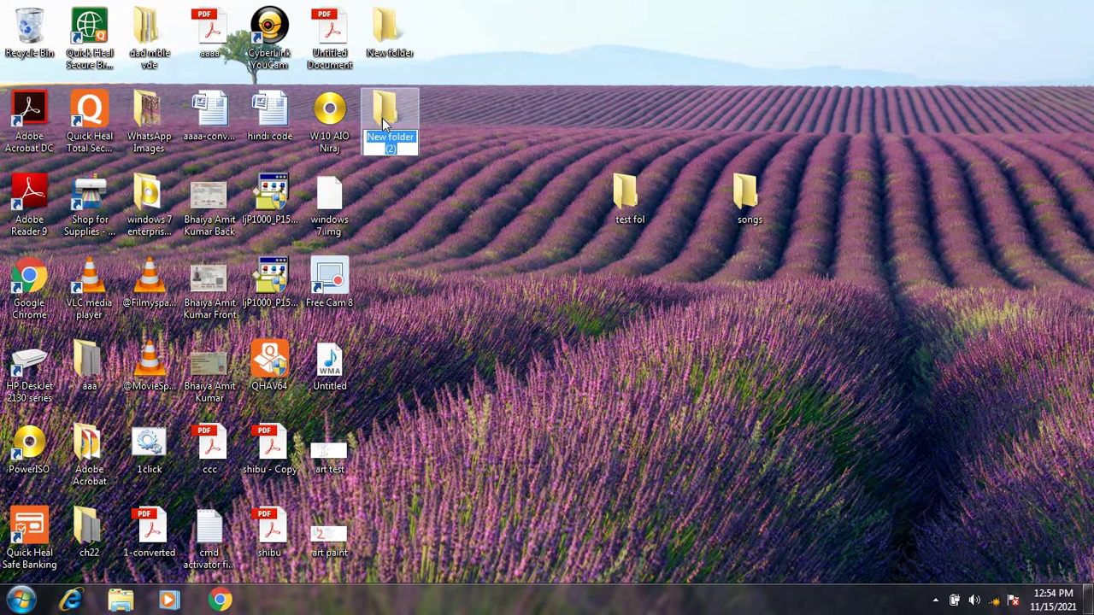
{"action": "type", "text": "games"}
{"action": "key", "text": "Return"}
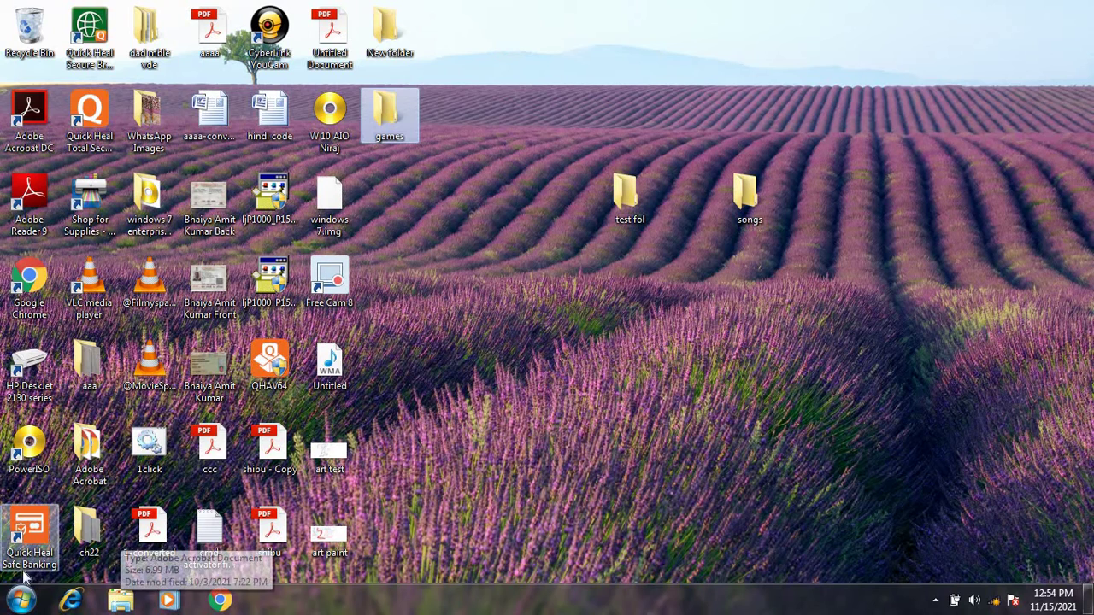
Open the computer's drive overview and go into Local Disk (G:).
{"action": "left_click", "coordinate": [21, 602]}
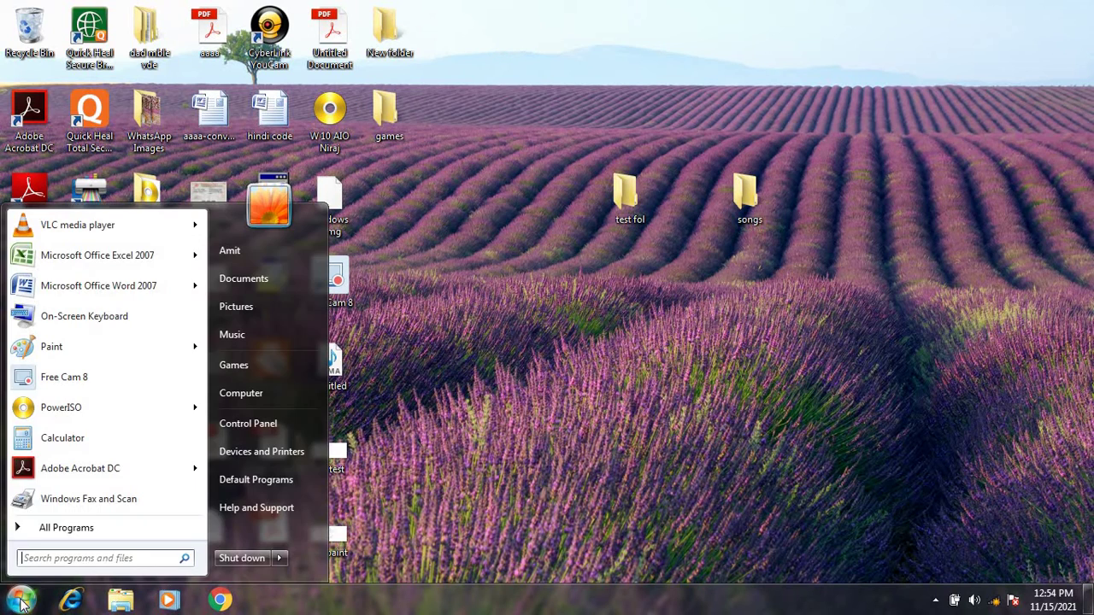
{"action": "left_click", "coordinate": [259, 397]}
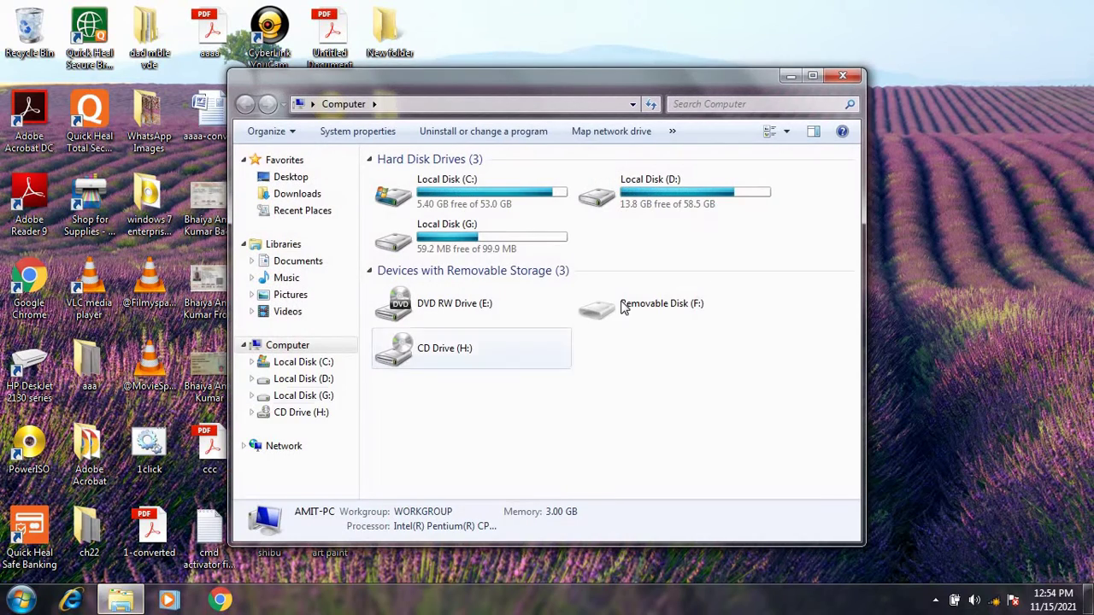
{"action": "double_click", "coordinate": [563, 245]}
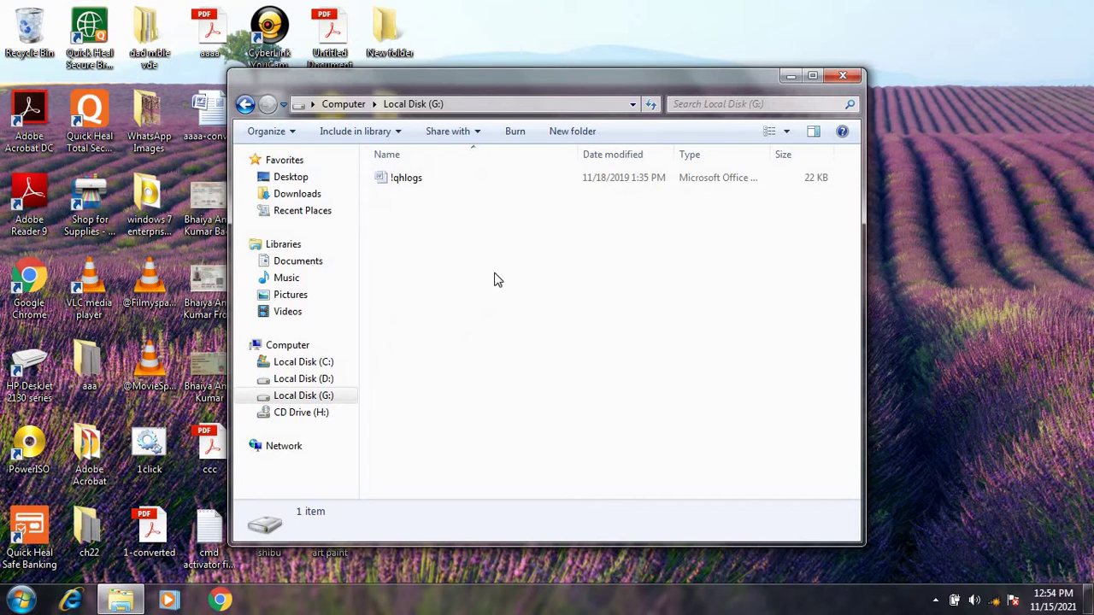
Create a folder named "ppp" on Local Disk (G:) and close the file window.
{"action": "right_click", "coordinate": [494, 273]}
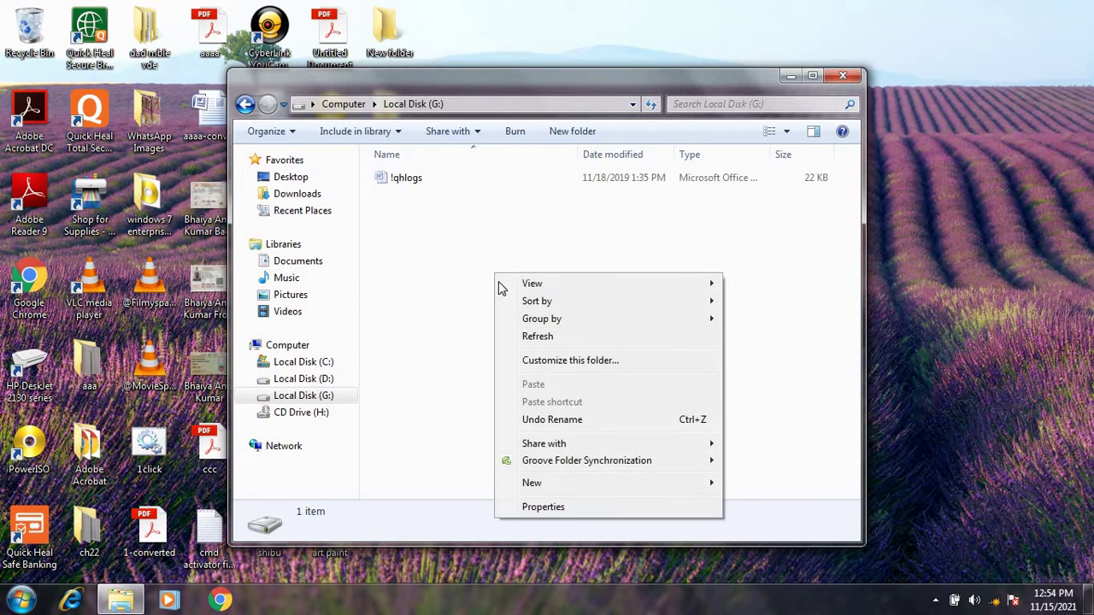
{"action": "mouse_move", "coordinate": [604, 486]}
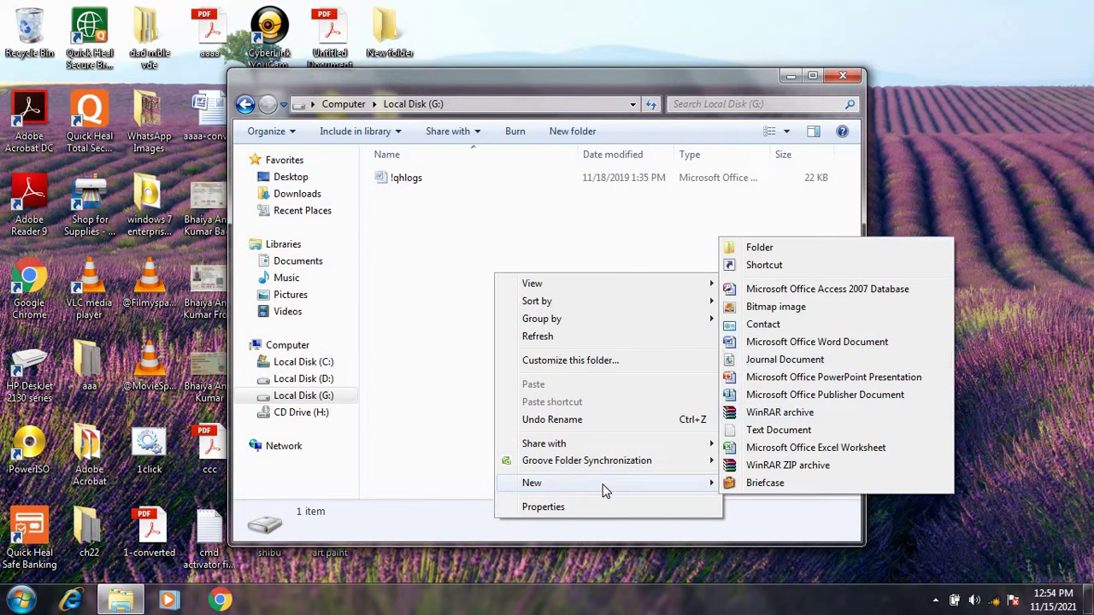
{"action": "left_click", "coordinate": [812, 250]}
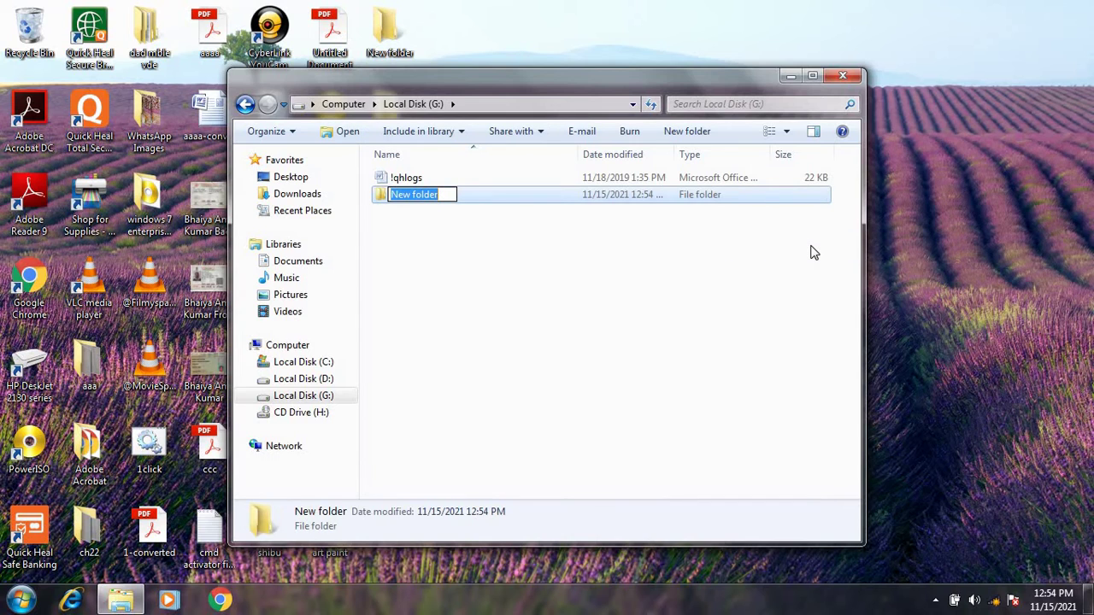
{"action": "type", "text": "ppp"}
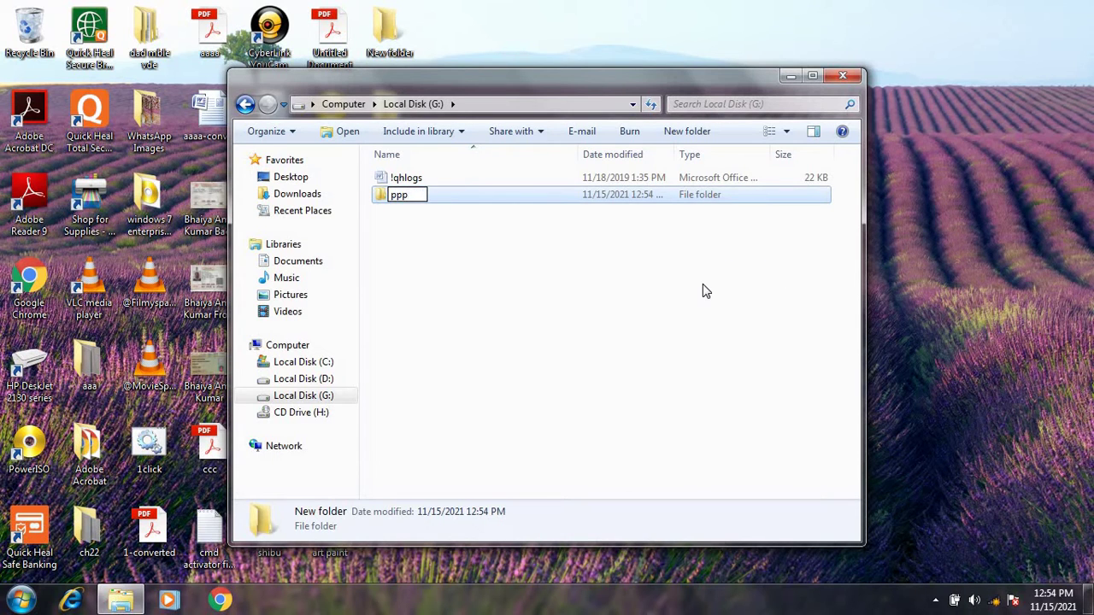
{"action": "key", "text": "Return"}
{"action": "left_click", "coordinate": [697, 292]}
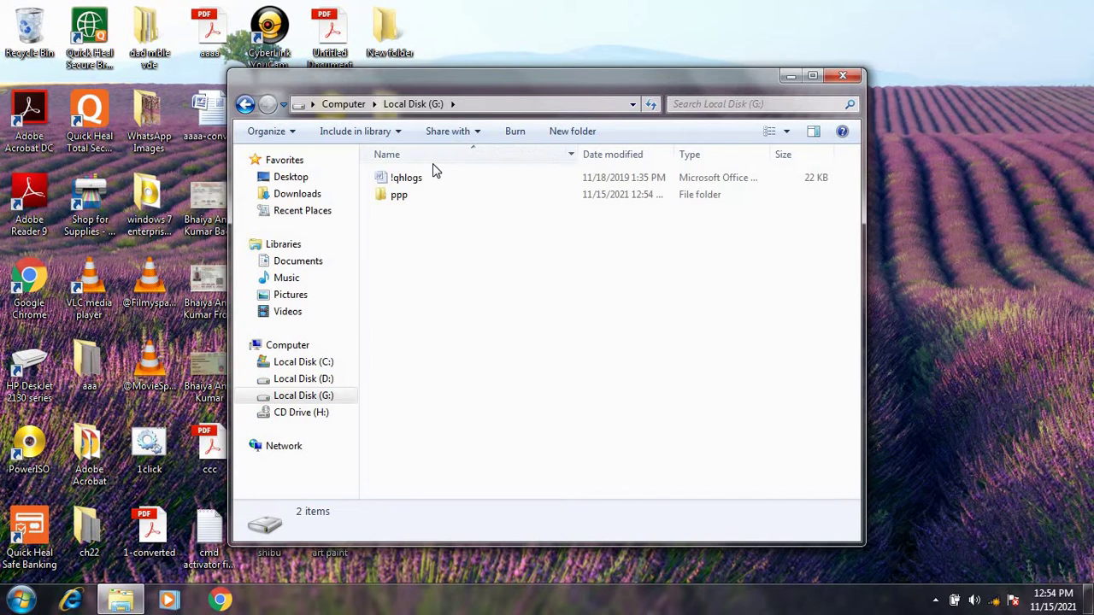
{"action": "left_click", "coordinate": [848, 75]}
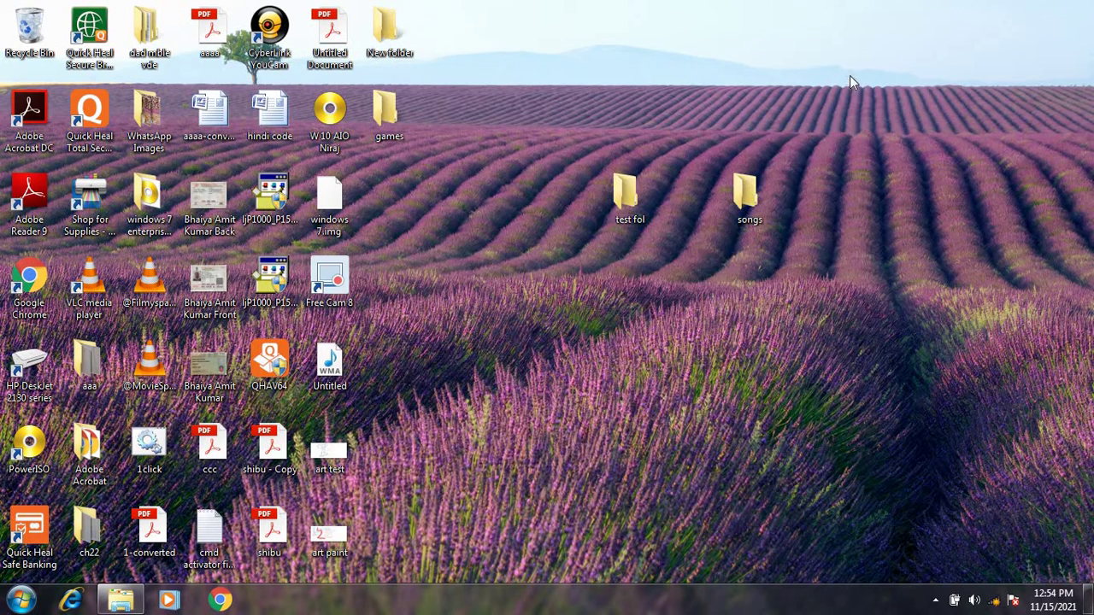
Delete the "test fol" folder from the desktop, sending it to the Recycle Bin.
{"action": "right_click", "coordinate": [620, 196]}
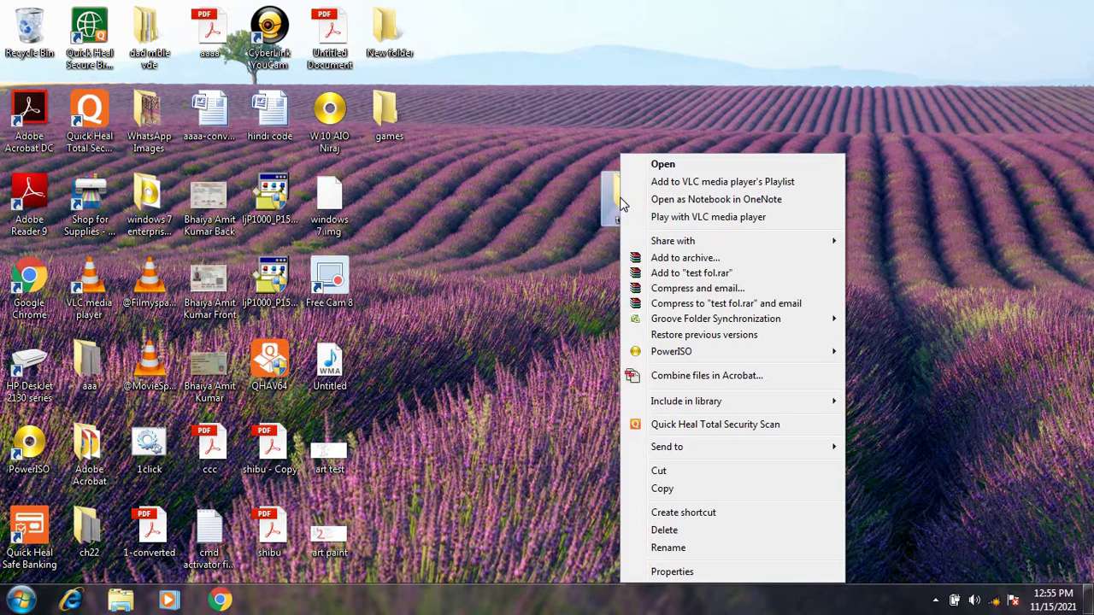
{"action": "left_click", "coordinate": [688, 531]}
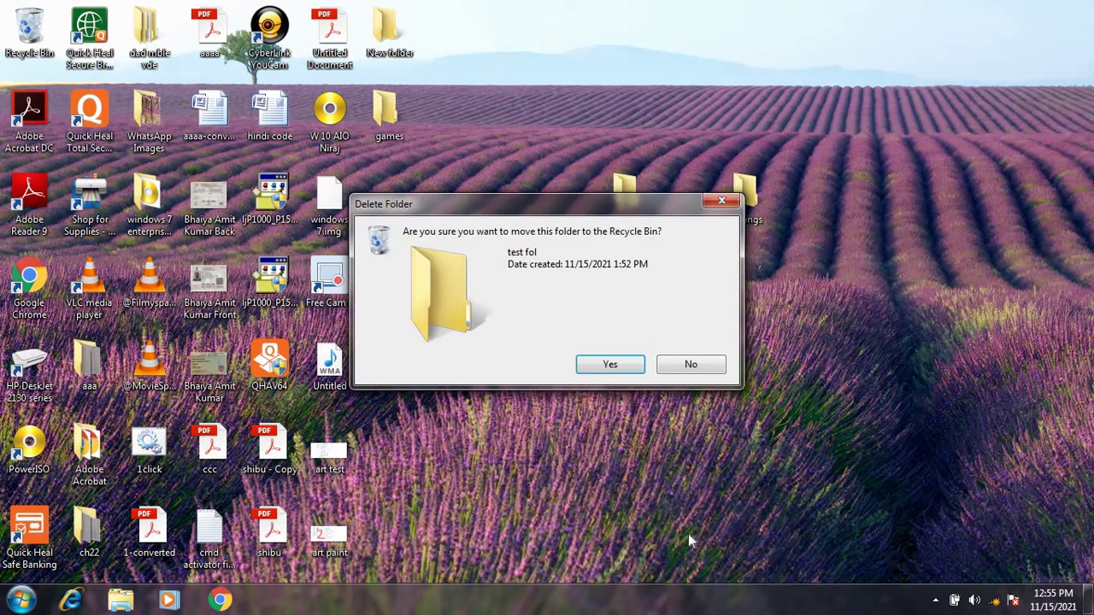
{"action": "left_click", "coordinate": [612, 367]}
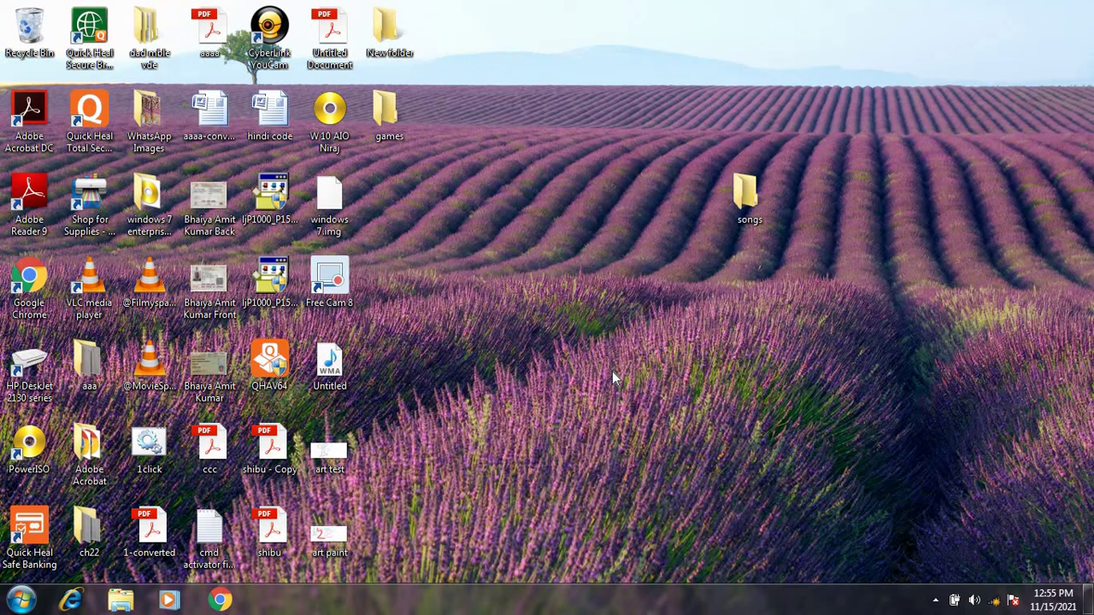
Move the "songs" folder from the desktop to the Recycle Bin.
{"action": "left_click", "coordinate": [754, 203]}
{"action": "key", "text": "Delete"}
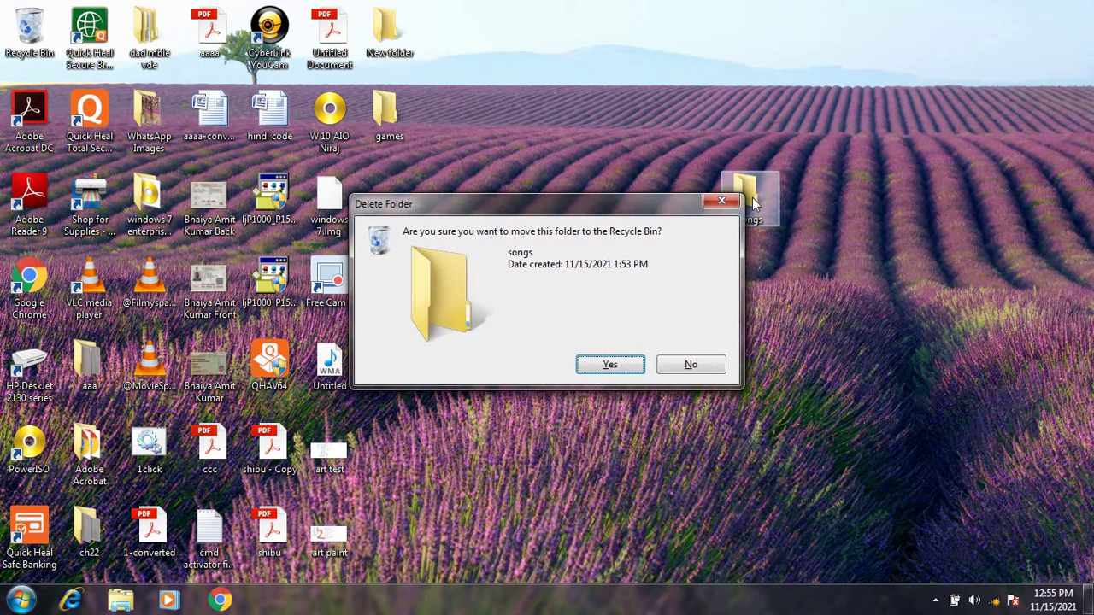
{"action": "left_click", "coordinate": [611, 366]}
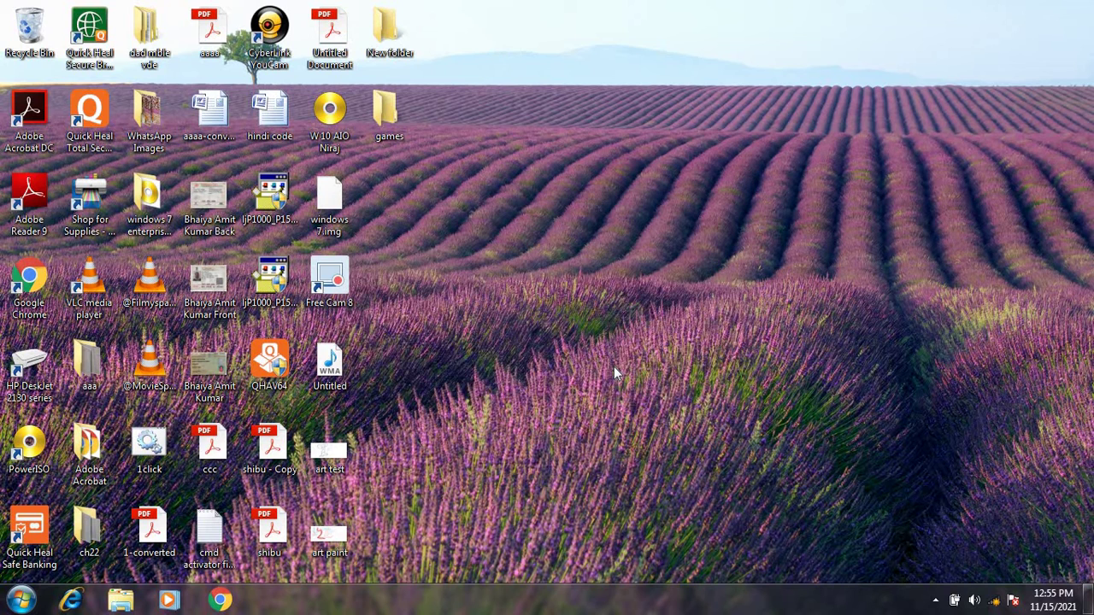